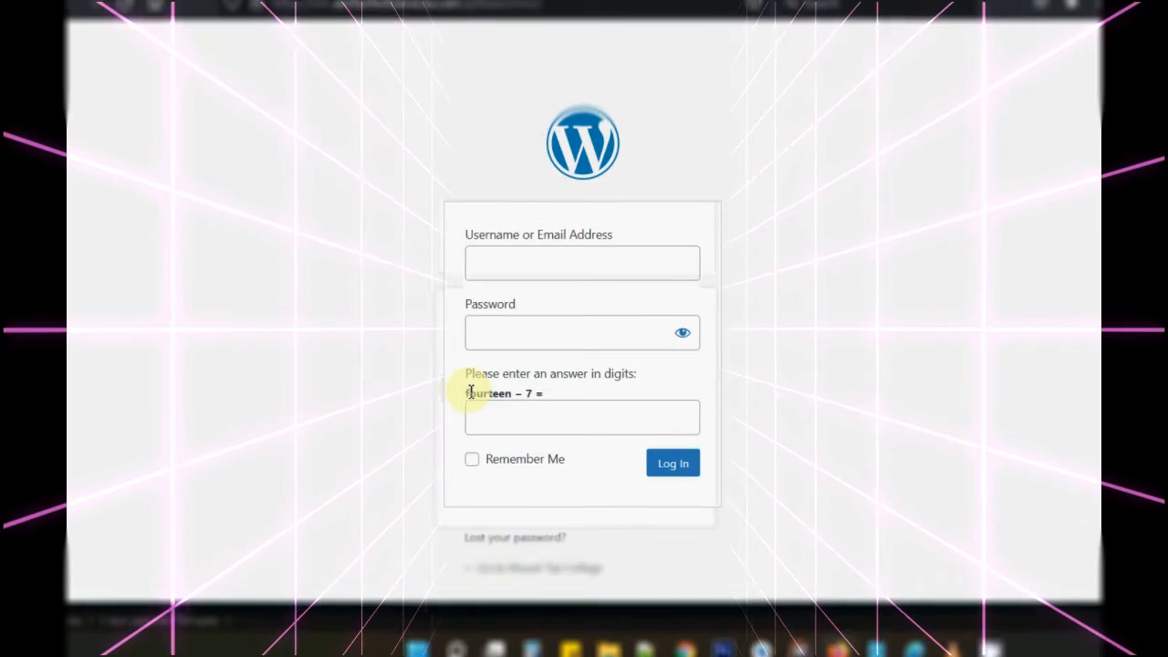
pyautogui.moveTo(463, 395); pyautogui.dragTo(540, 395)
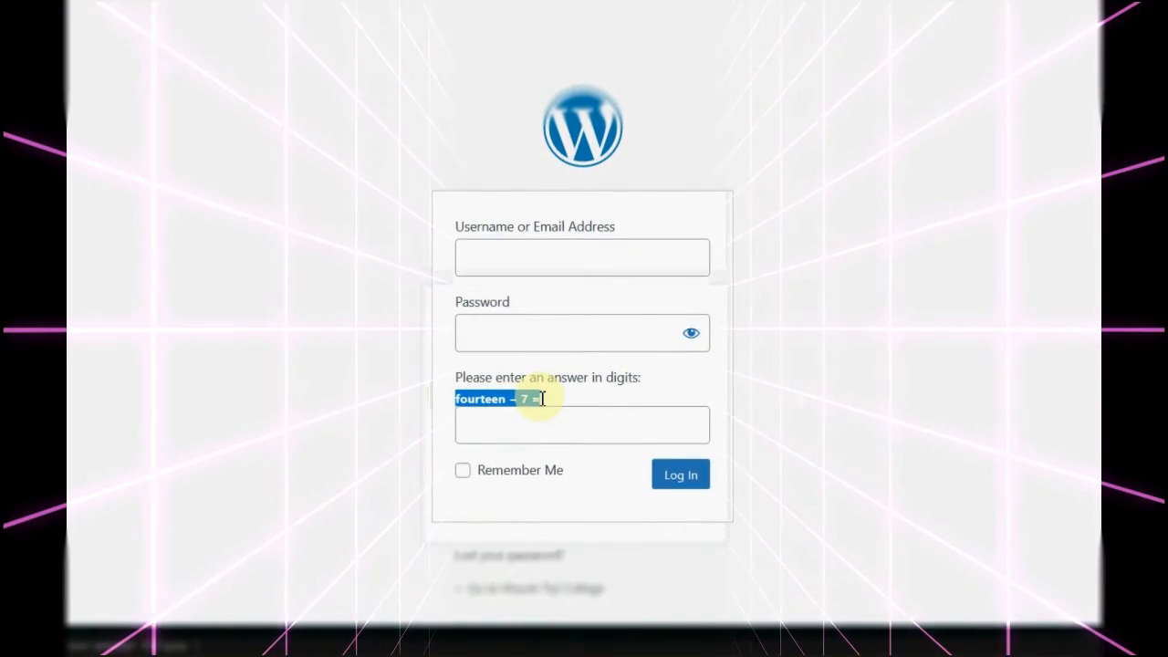
pyautogui.click(541, 397)
pyautogui.moveTo(534, 398); pyautogui.dragTo(464, 398)
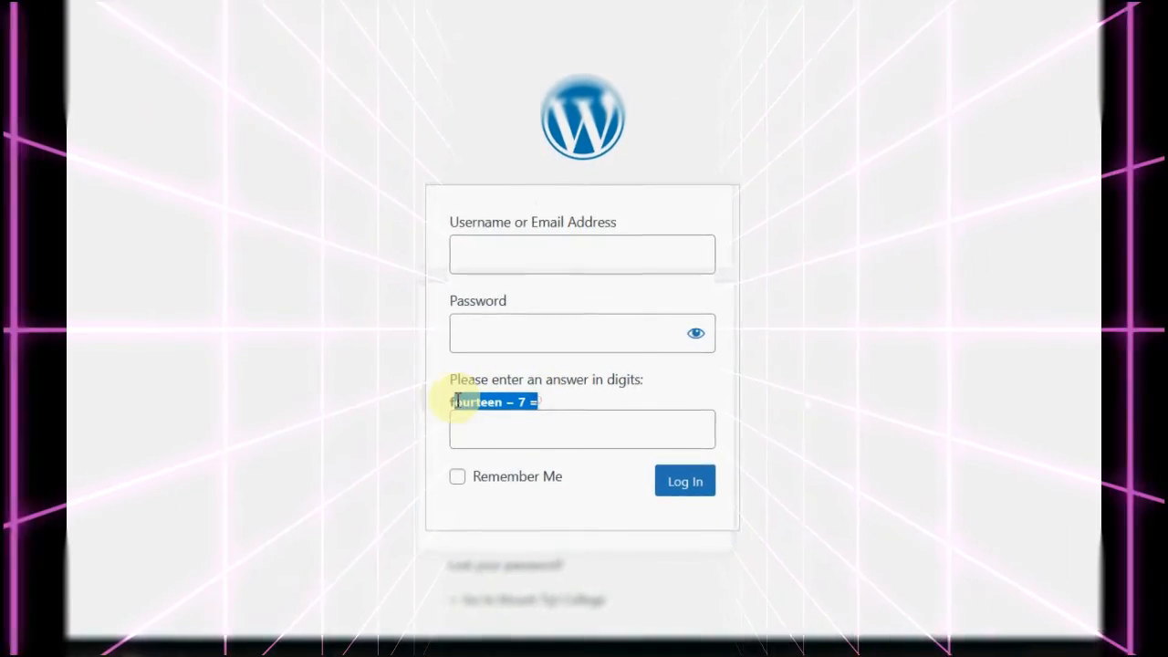
pyautogui.click(566, 409)
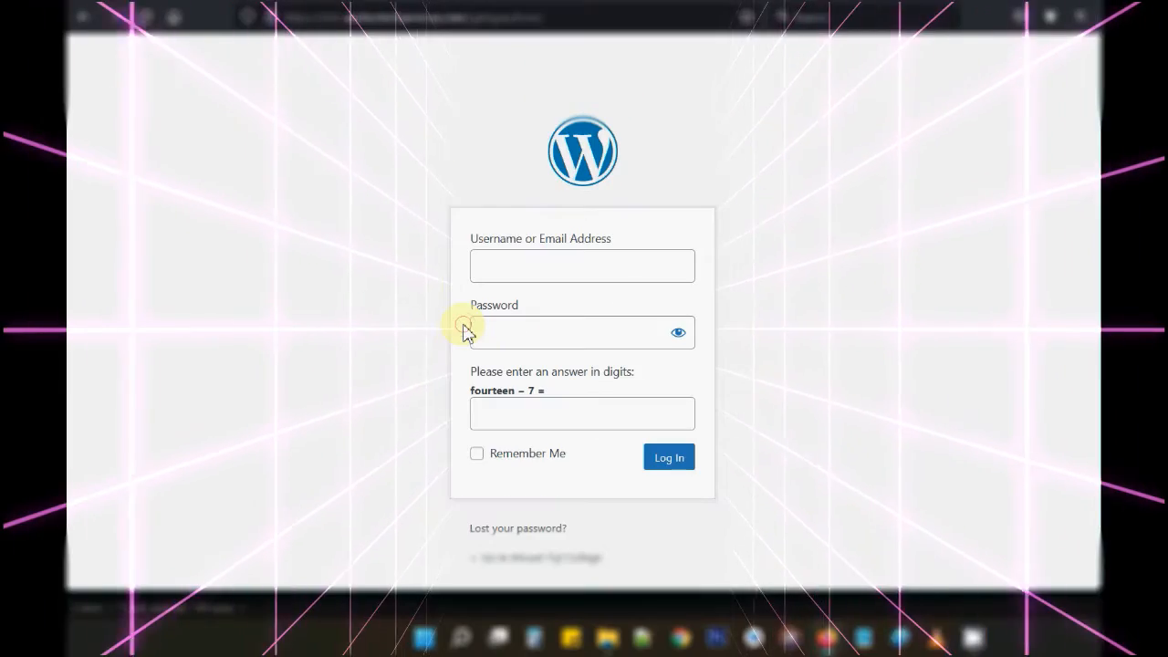
# View the lost-password page and return to the login form.
pyautogui.click(530, 532)
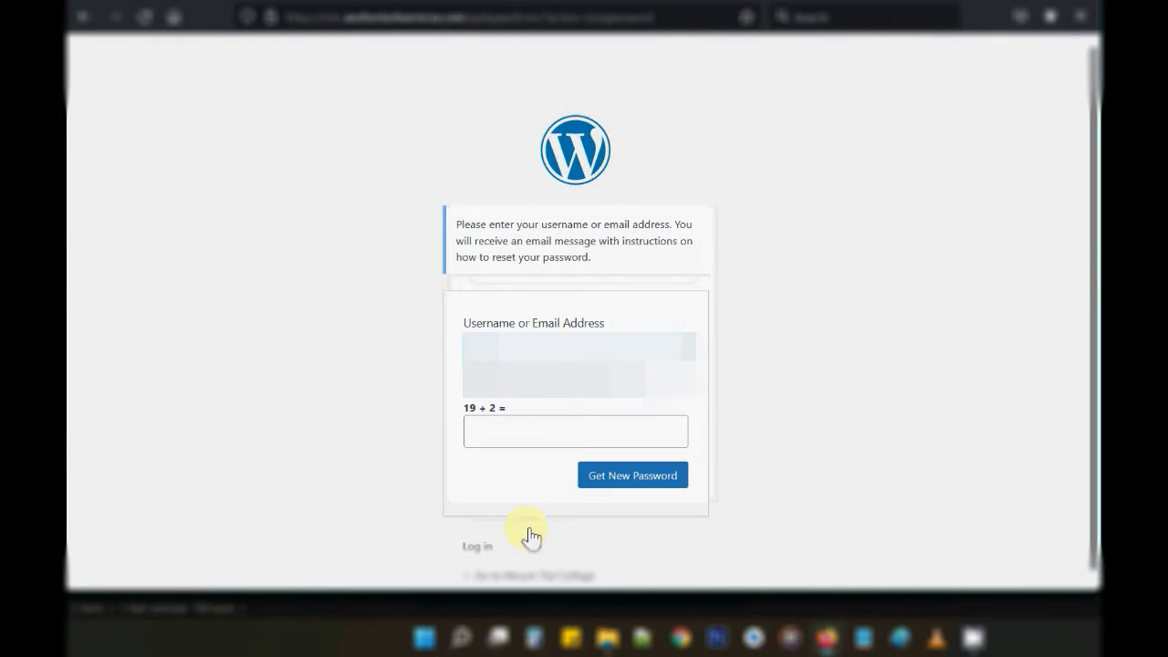
pyautogui.click(477, 542)
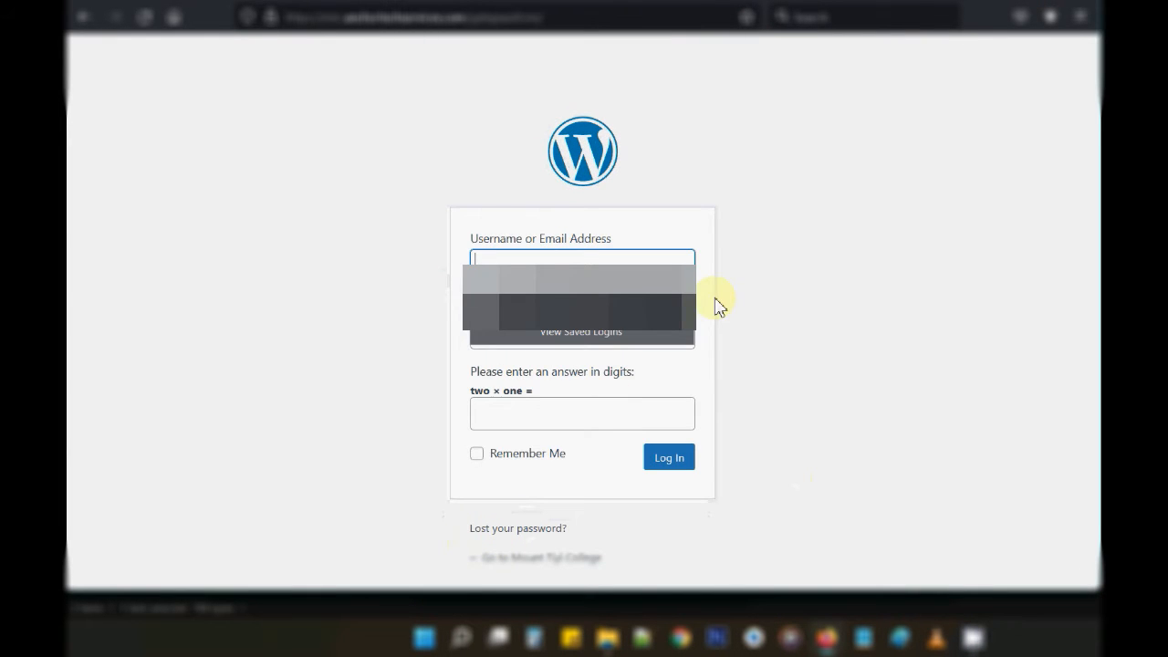
pyautogui.click(745, 307)
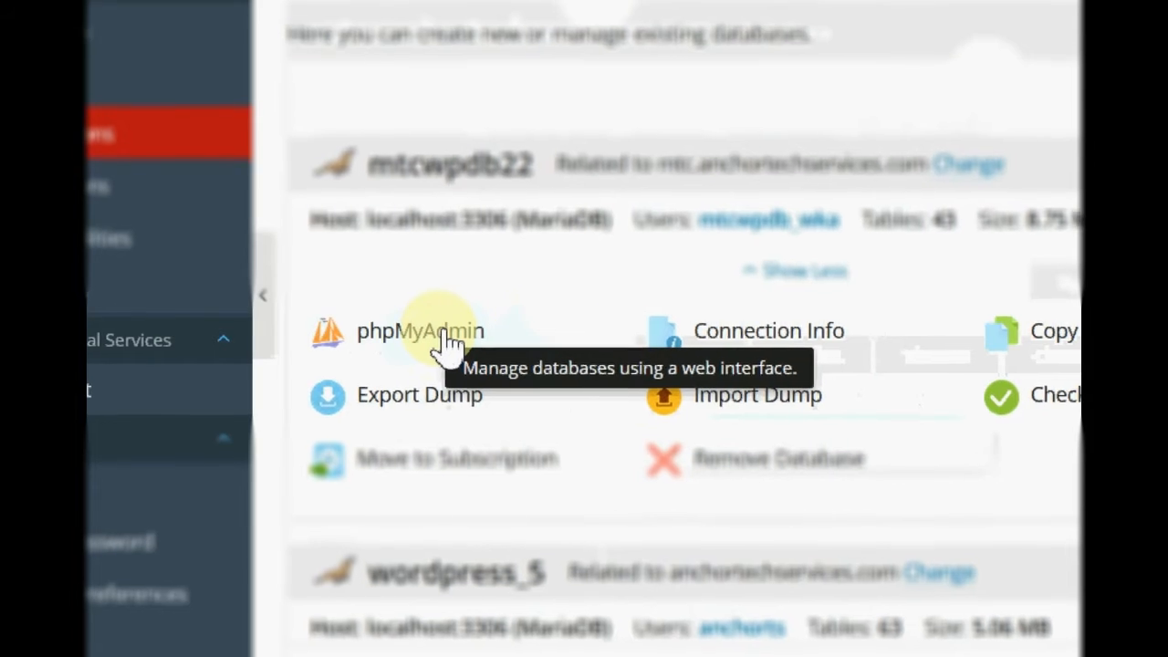
# Open phpMyAdmin for the mtcwpdb22 database, filter its tables by "user" and open the wtbc_users table.
pyautogui.click(450, 343)
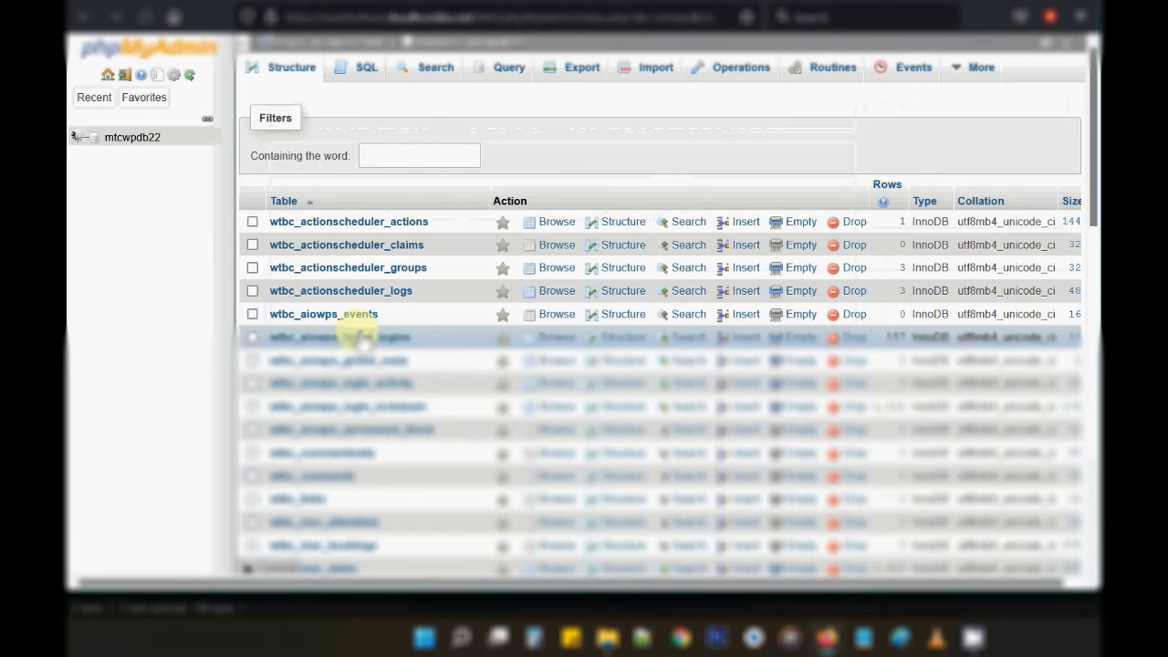
pyautogui.click(388, 157)
pyautogui.write('user')
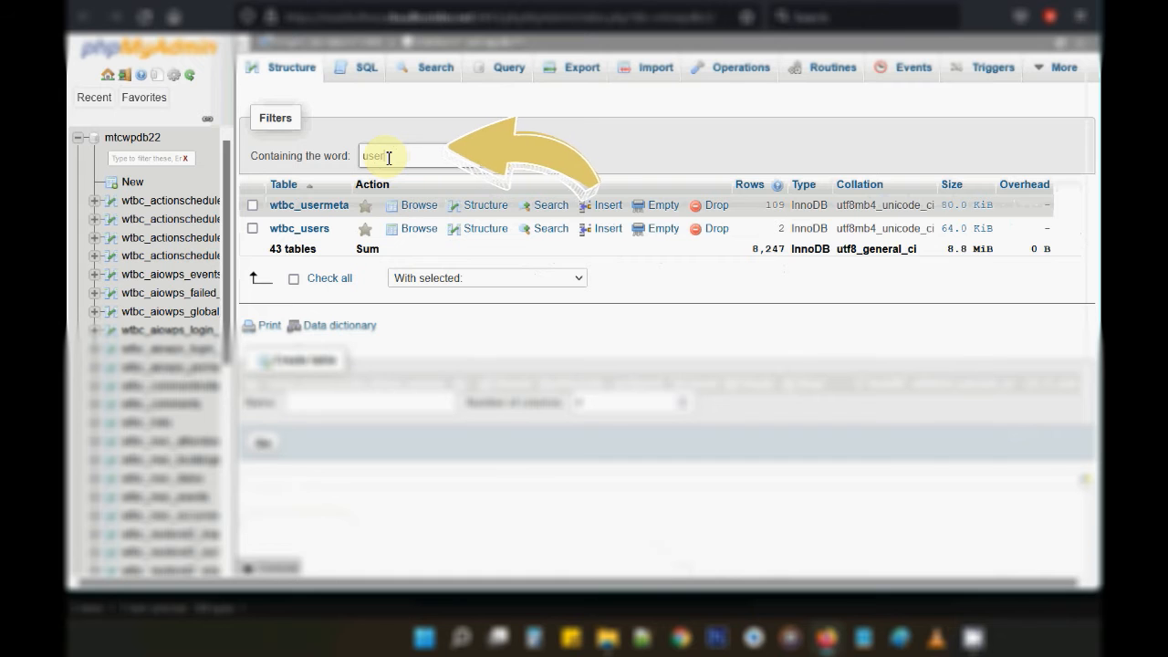
pyautogui.click(286, 229)
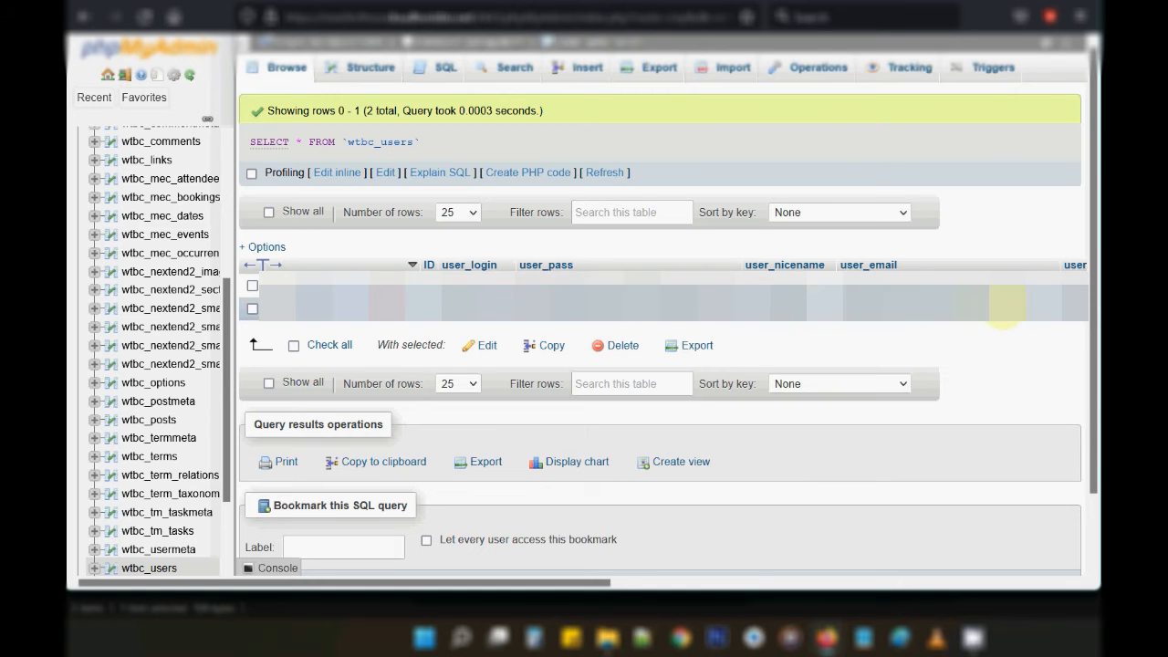
# Narrow the database tree and open the wtbc_users record with ID 7 for editing.
pyautogui.moveTo(598, 585); pyautogui.dragTo(453, 559)
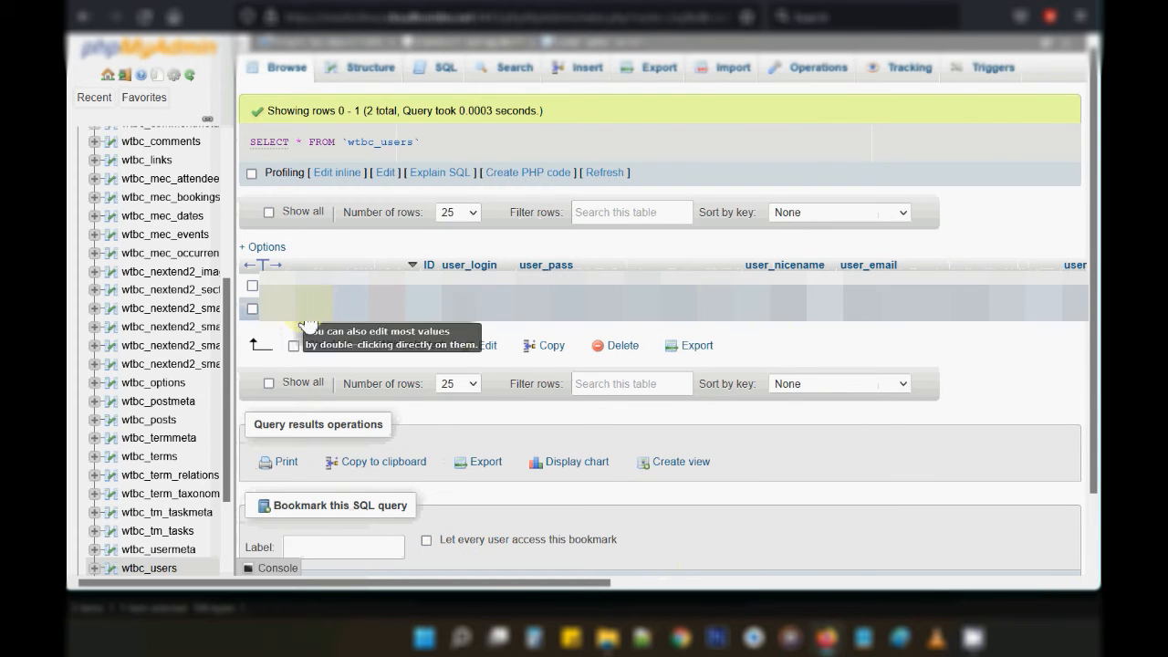
pyautogui.moveTo(234, 261); pyautogui.dragTo(198, 280)
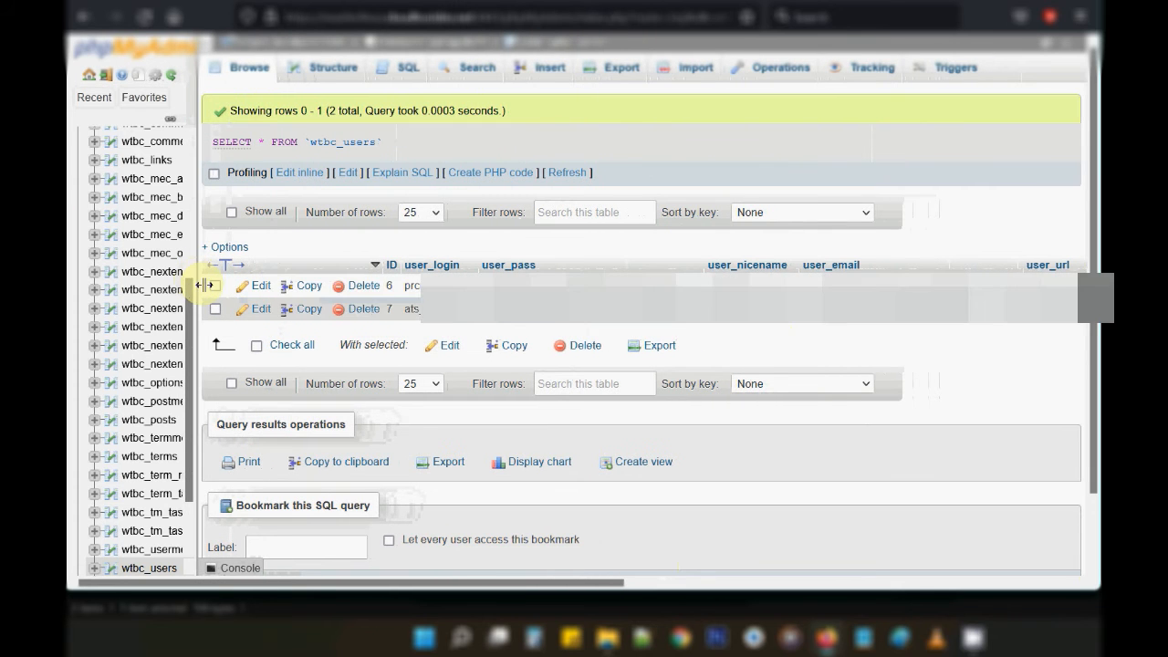
pyautogui.click(263, 312)
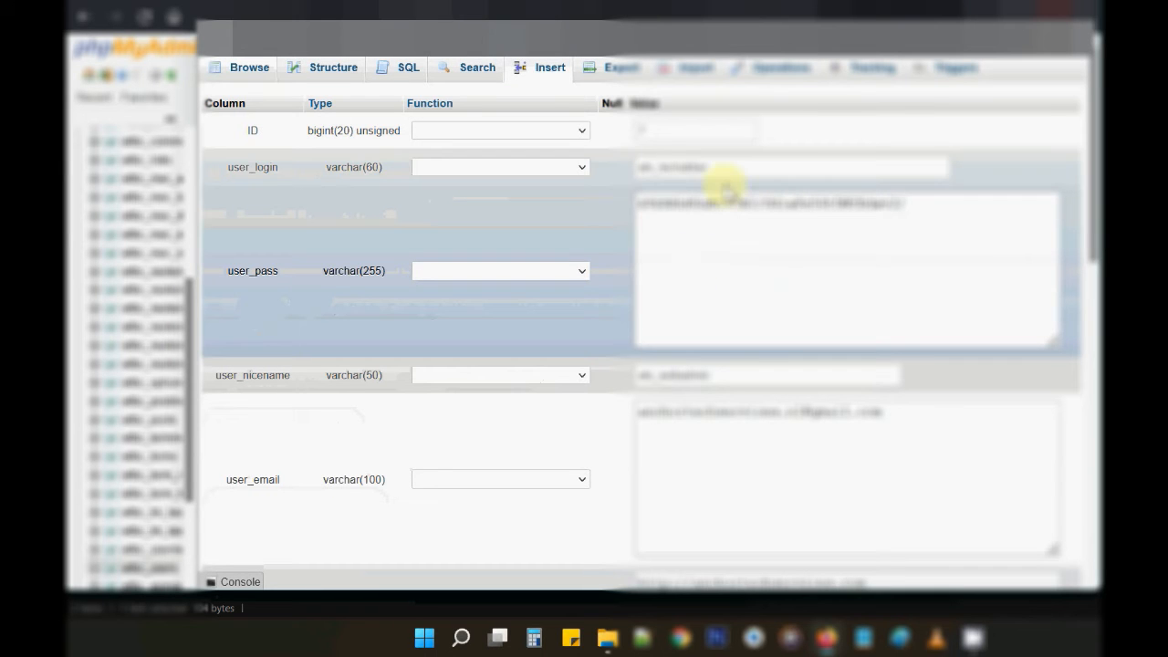
pyautogui.doubleClick(685, 167)
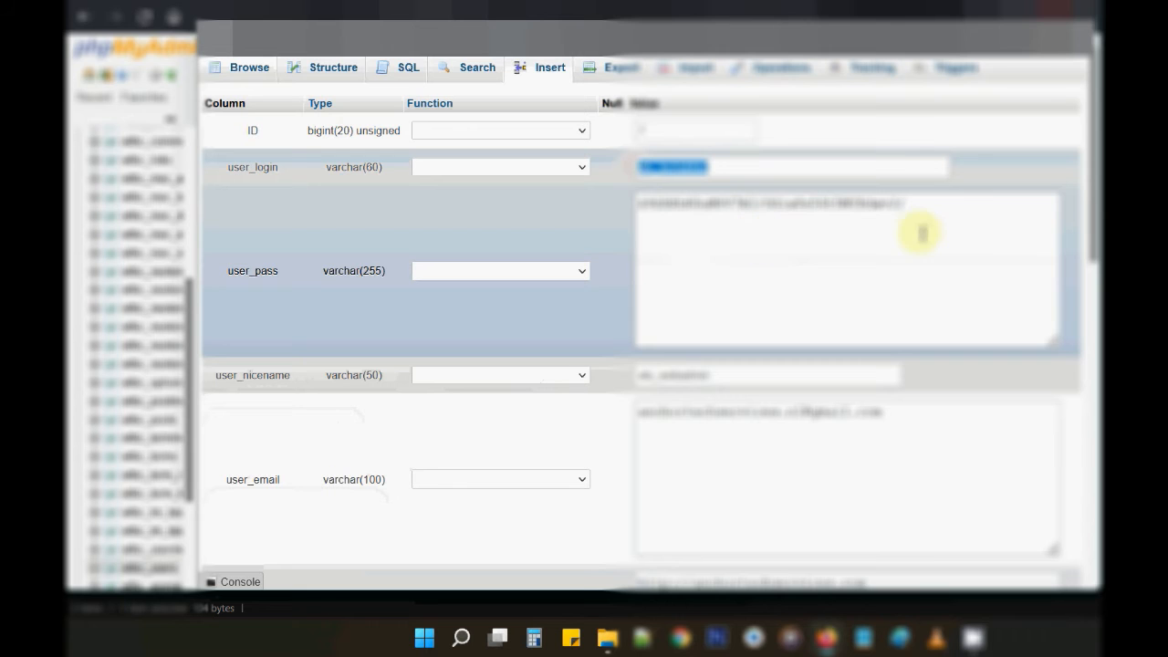
pyautogui.moveTo(932, 203); pyautogui.dragTo(618, 190)
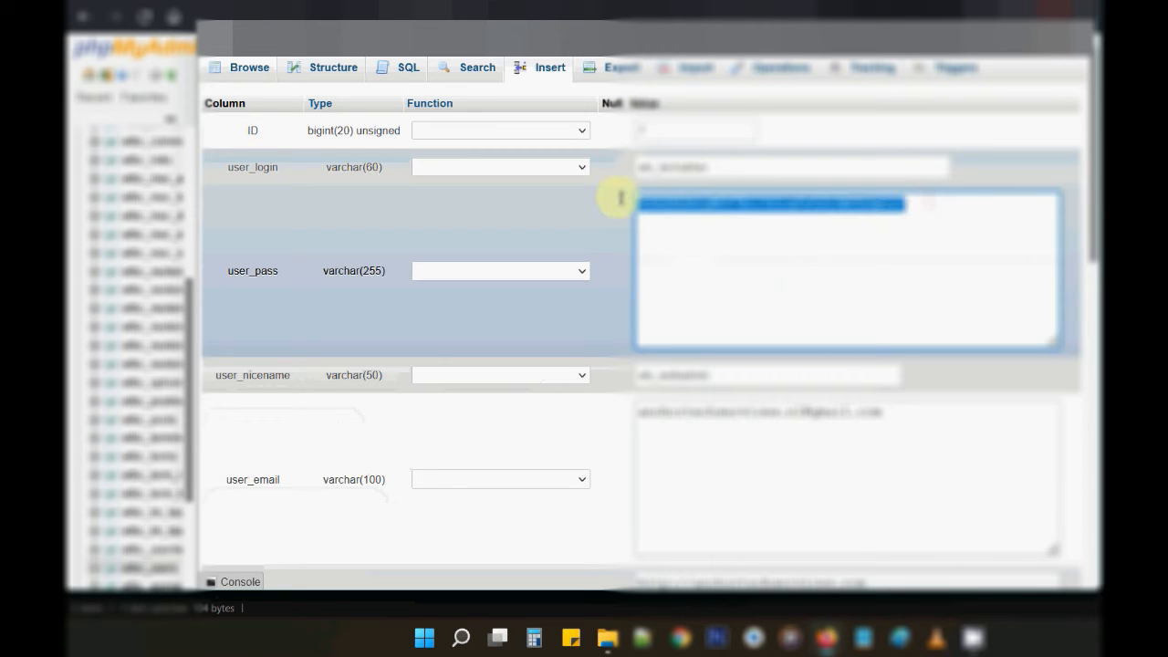
pyautogui.doubleClick(261, 270)
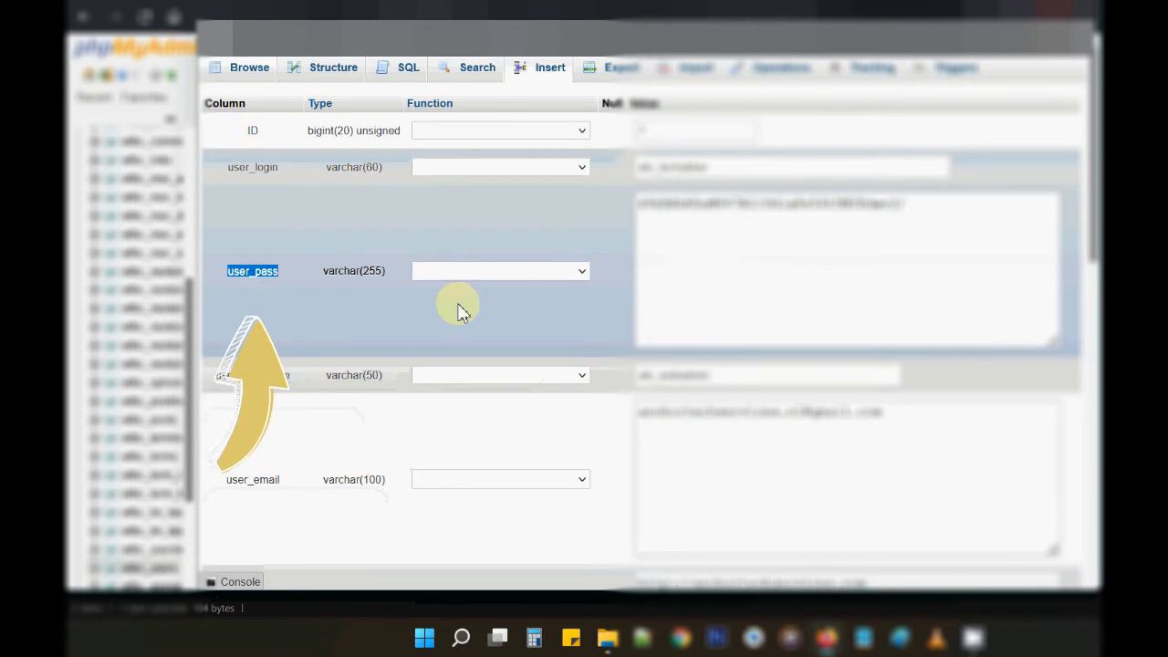
# Set the function for the user_pass column to MD5.
pyautogui.click(486, 273)
pyautogui.scroll(-13, 521, 468)
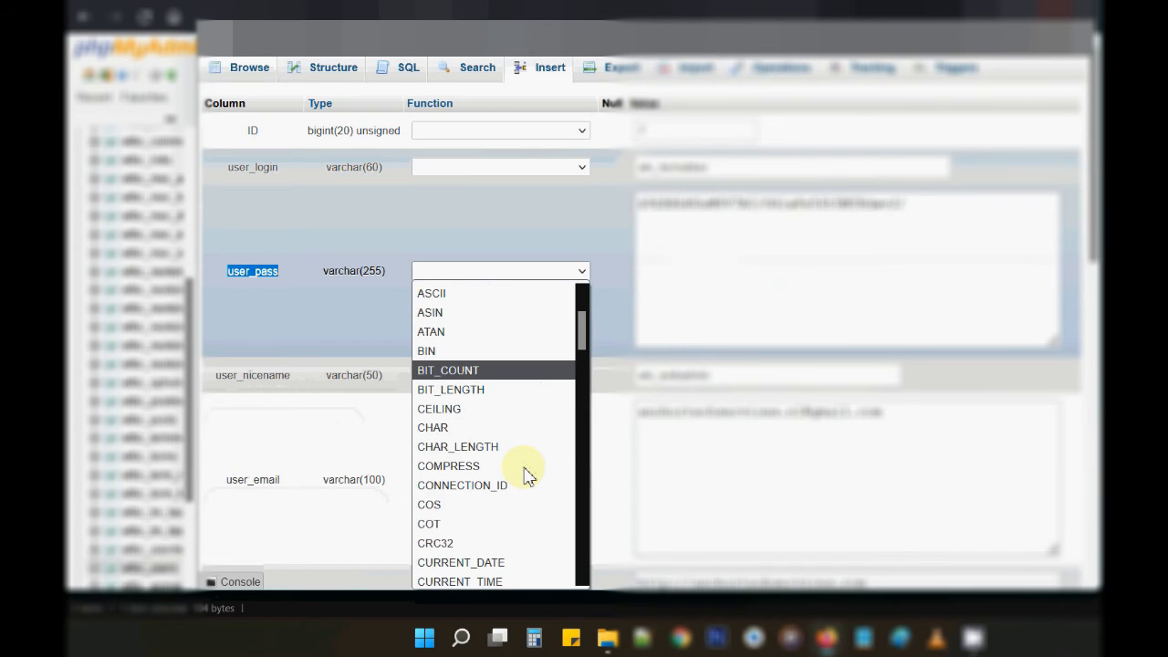
pyautogui.scroll(2, 525, 475)
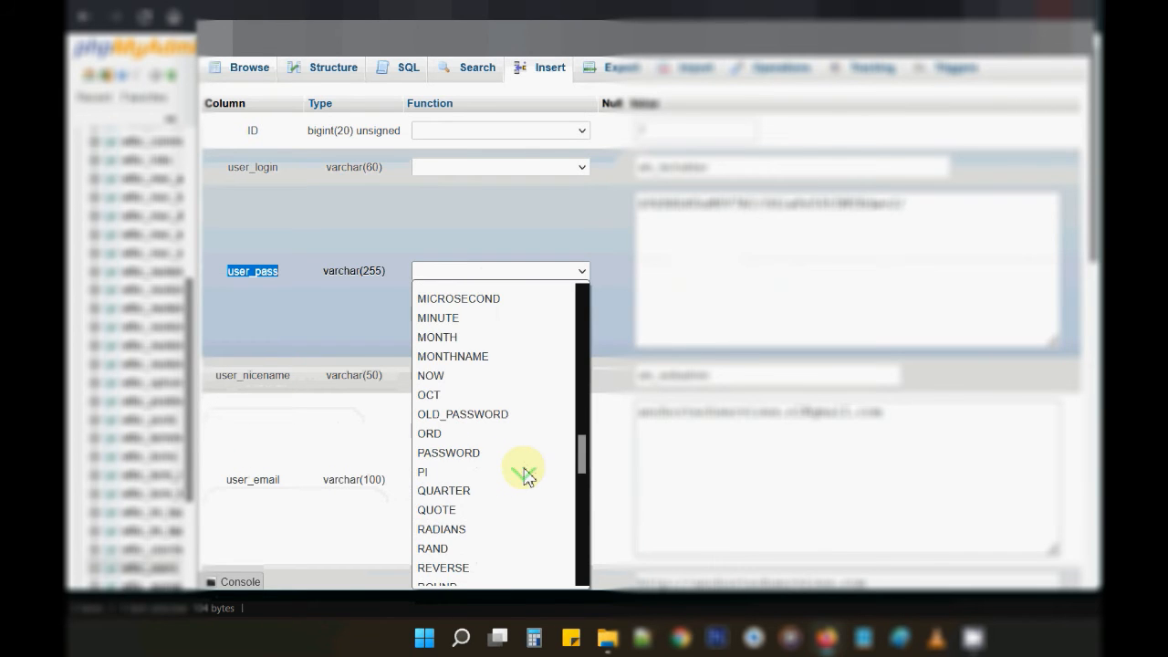
pyautogui.moveTo(576, 452)
pyautogui.mouseDown()
pyautogui.moveTo(578, 549)
pyautogui.moveTo(571, 431)
pyautogui.mouseUp()
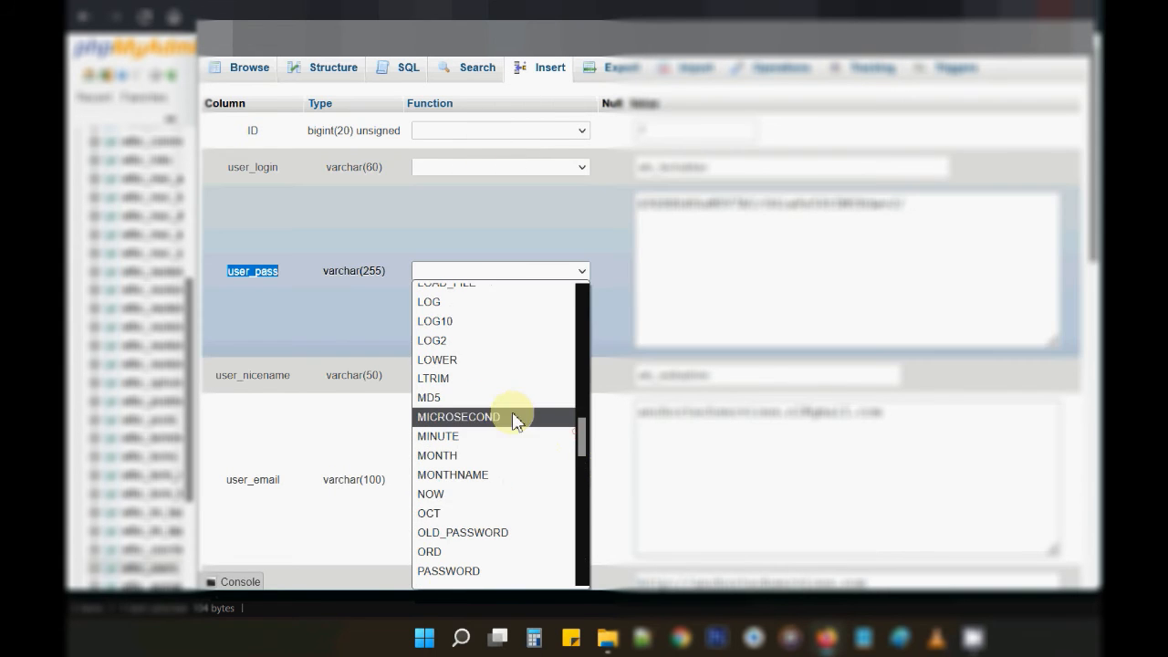
pyautogui.click(497, 398)
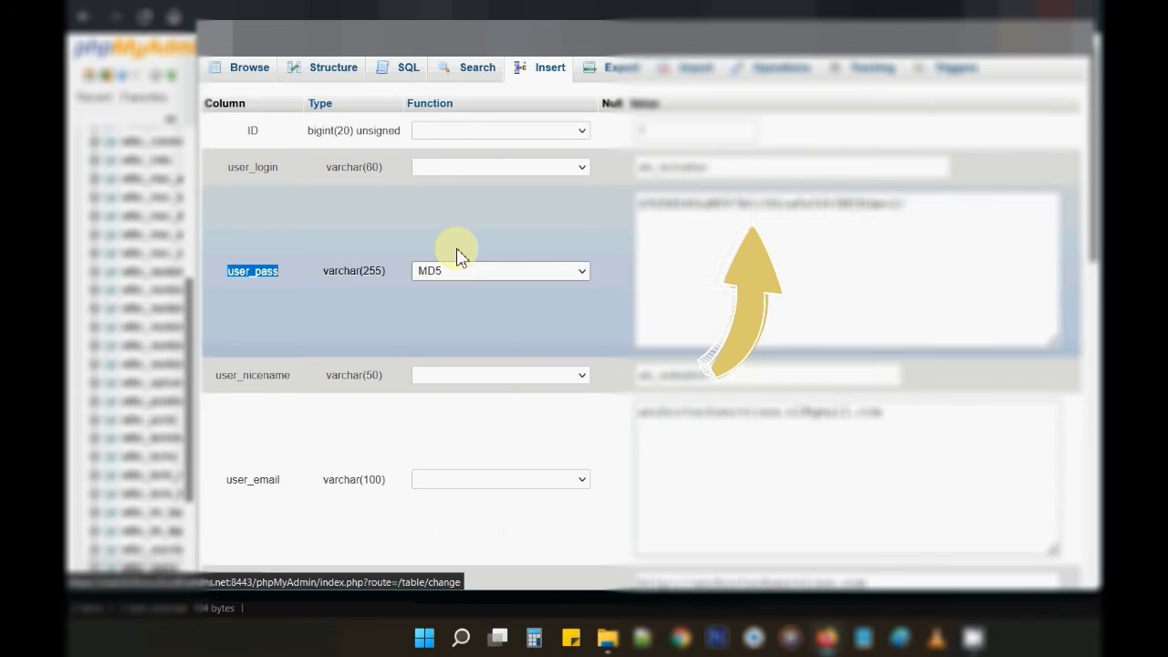
# Replace the user_pass value with the new account password and save the edited record.
pyautogui.doubleClick(254, 273)
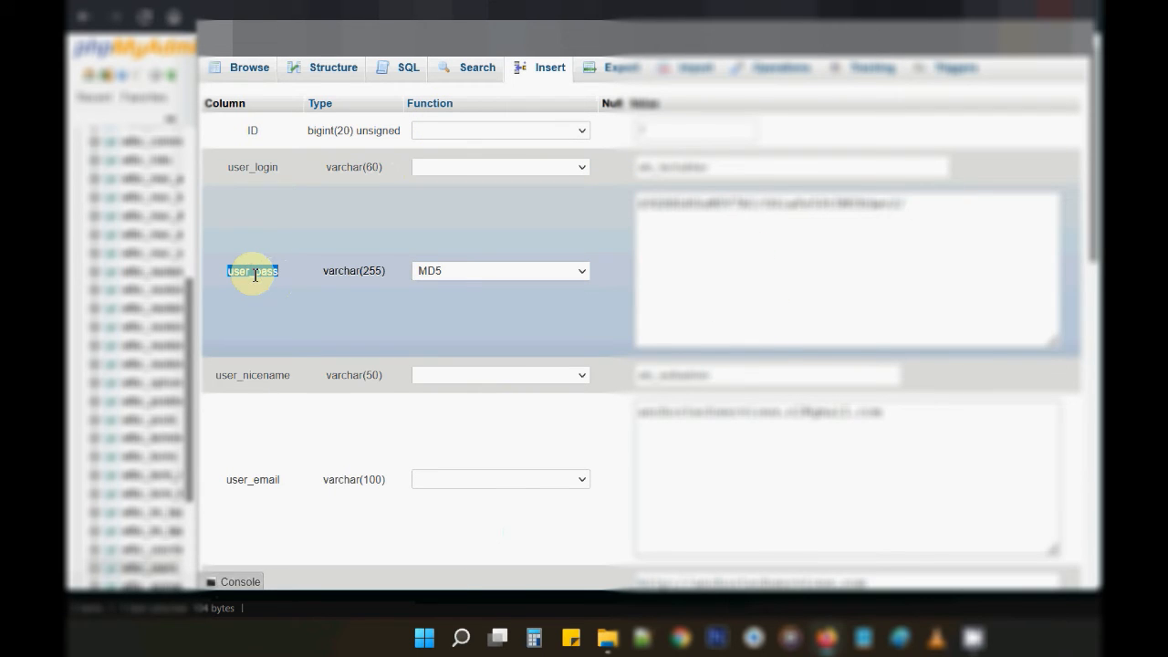
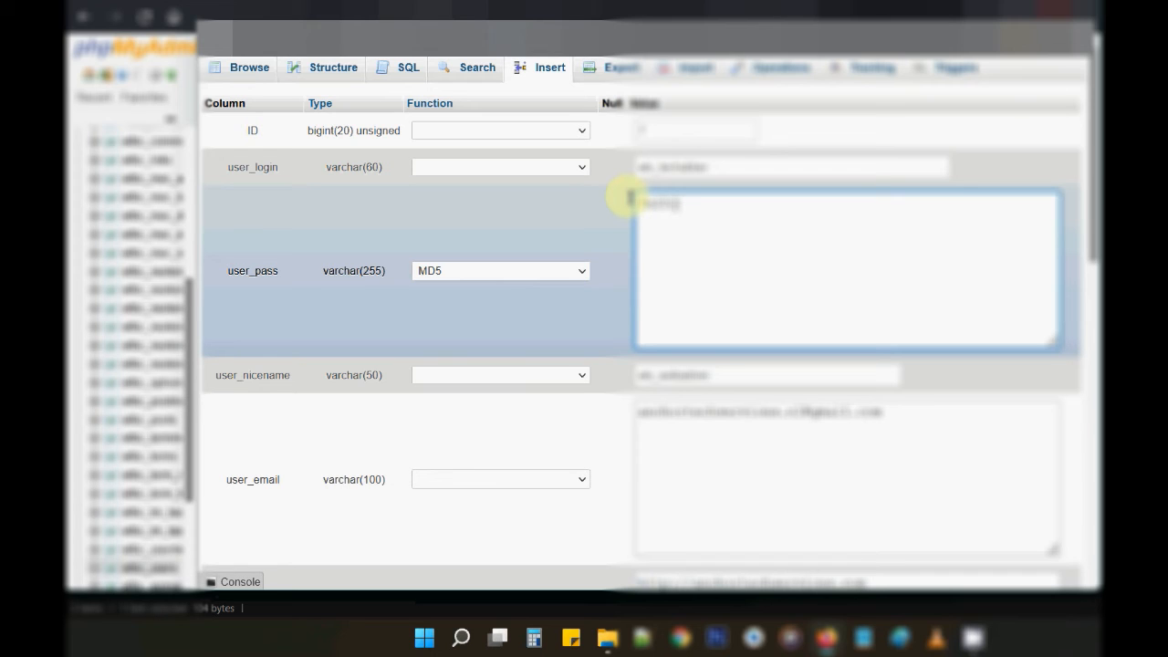
pyautogui.doubleClick(642, 208)
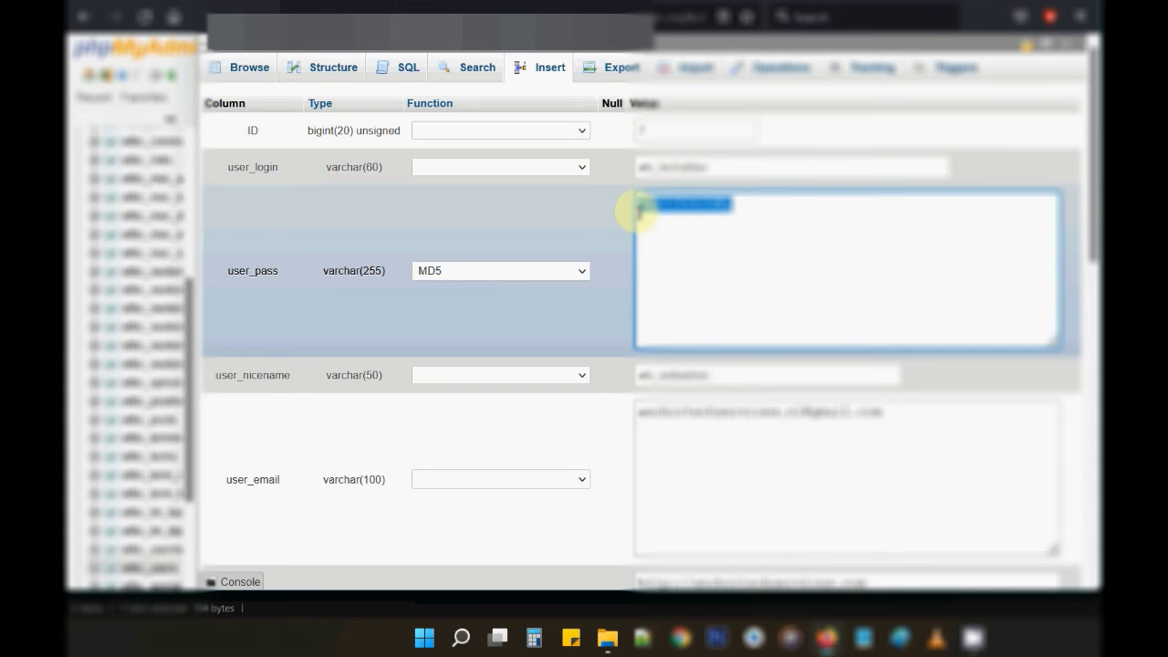
pyautogui.click(661, 217)
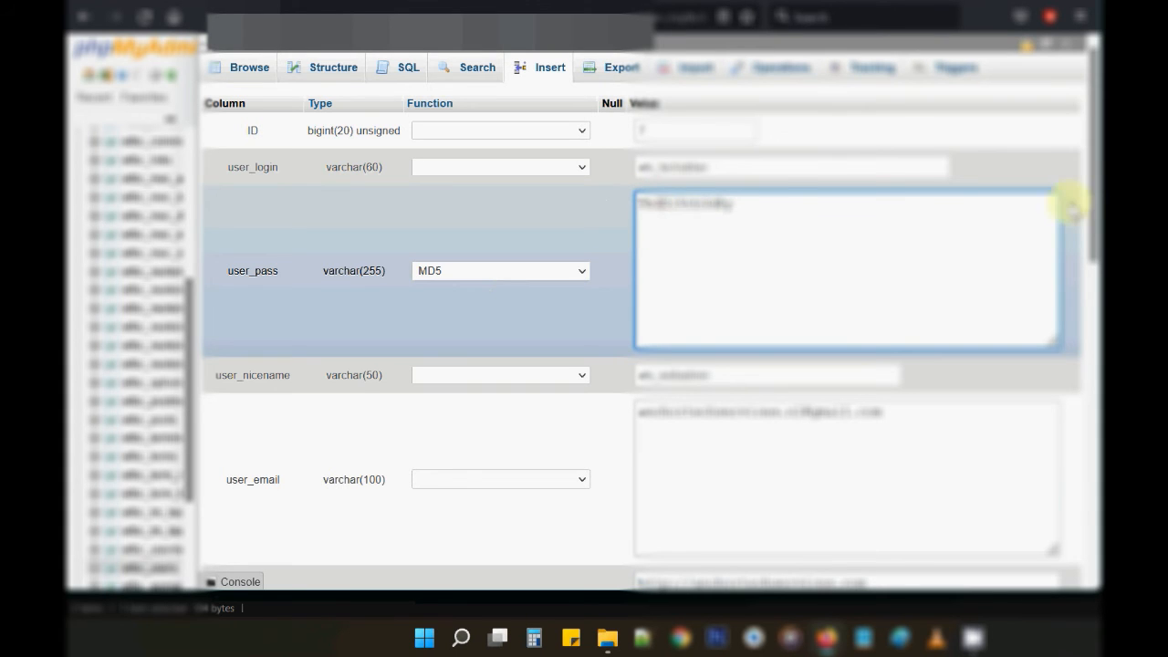
pyautogui.scroll(-8, 1074, 252)
pyautogui.scroll(-2, 1069, 453)
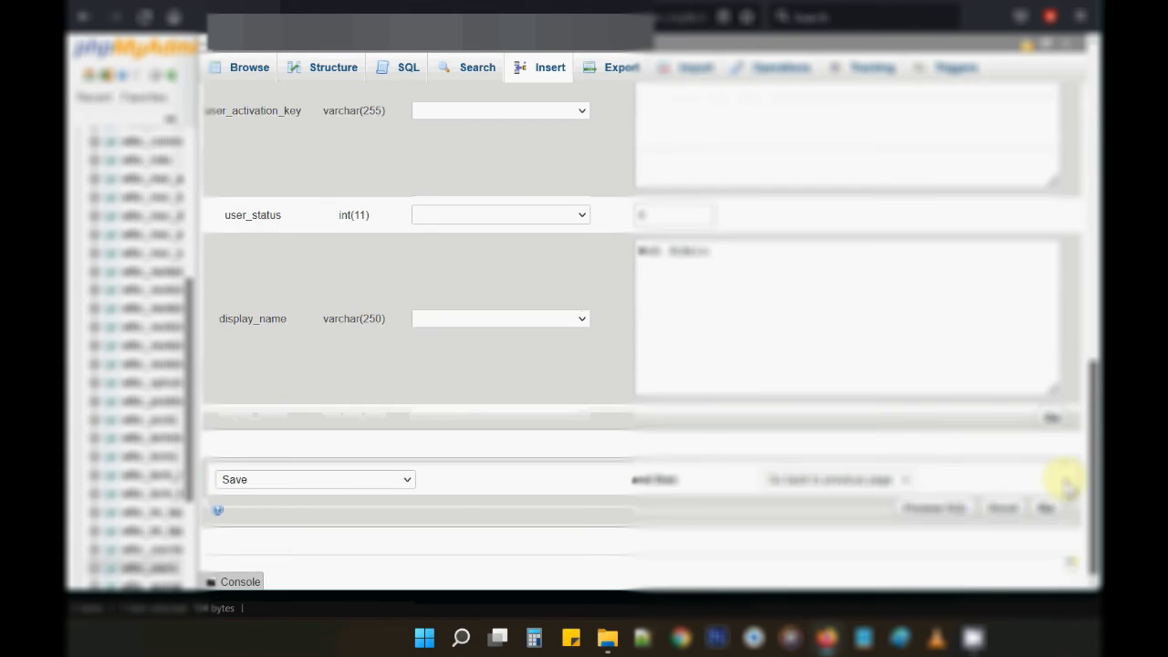
pyautogui.moveTo(1065, 480); pyautogui.dragTo(1050, 508)
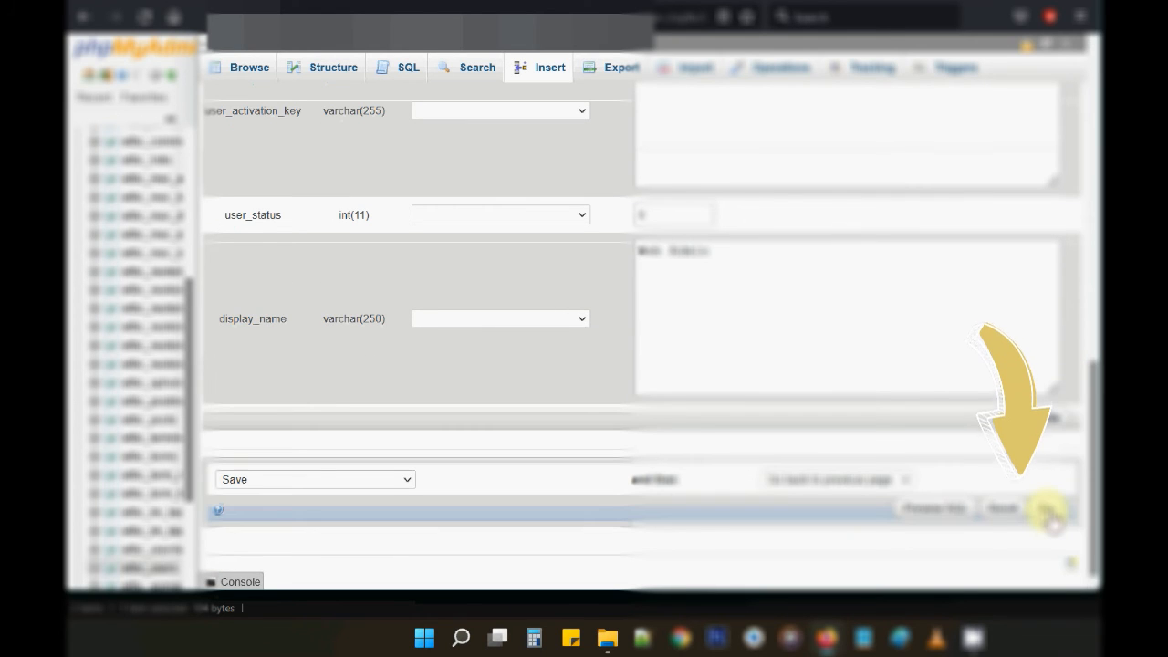
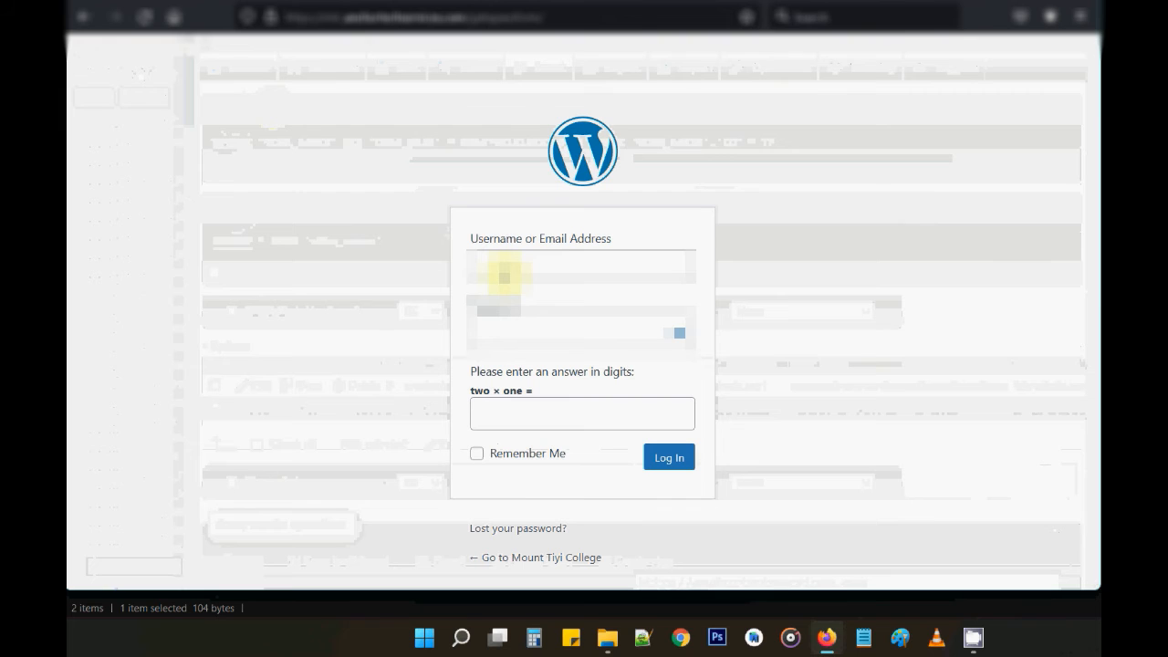
# Log in to the WordPress site with the account's username and new password, answering the arithmetic question with 2.
pyautogui.click(504, 275)
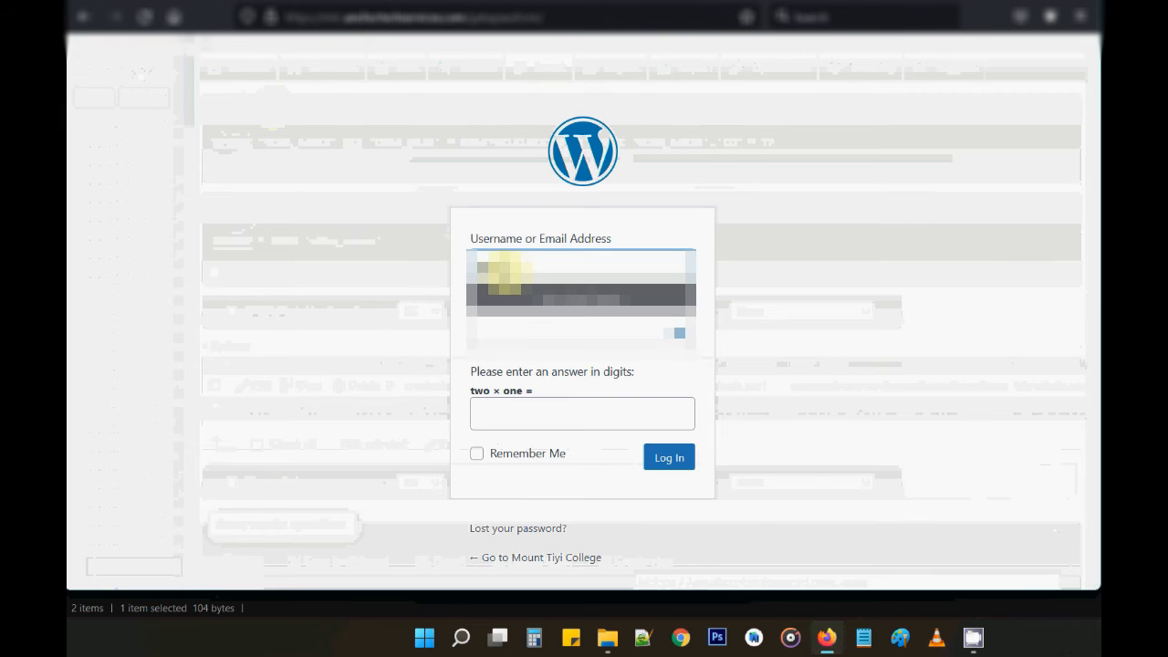
pyautogui.press('Return')
pyautogui.write('•••••')
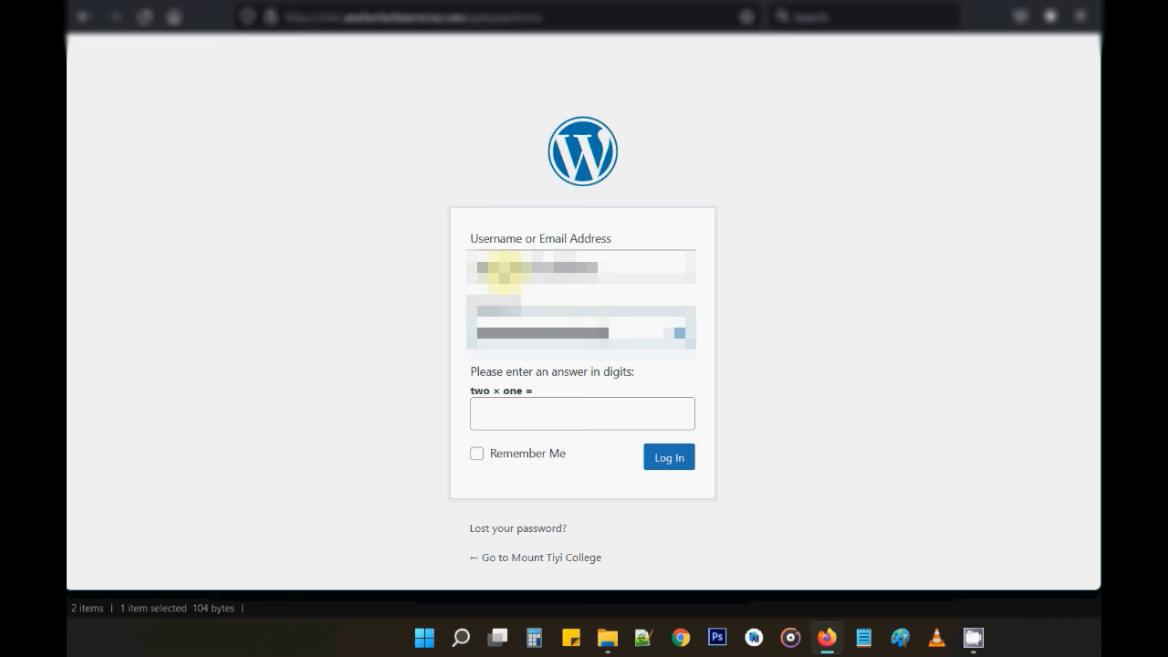
pyautogui.click(678, 334)
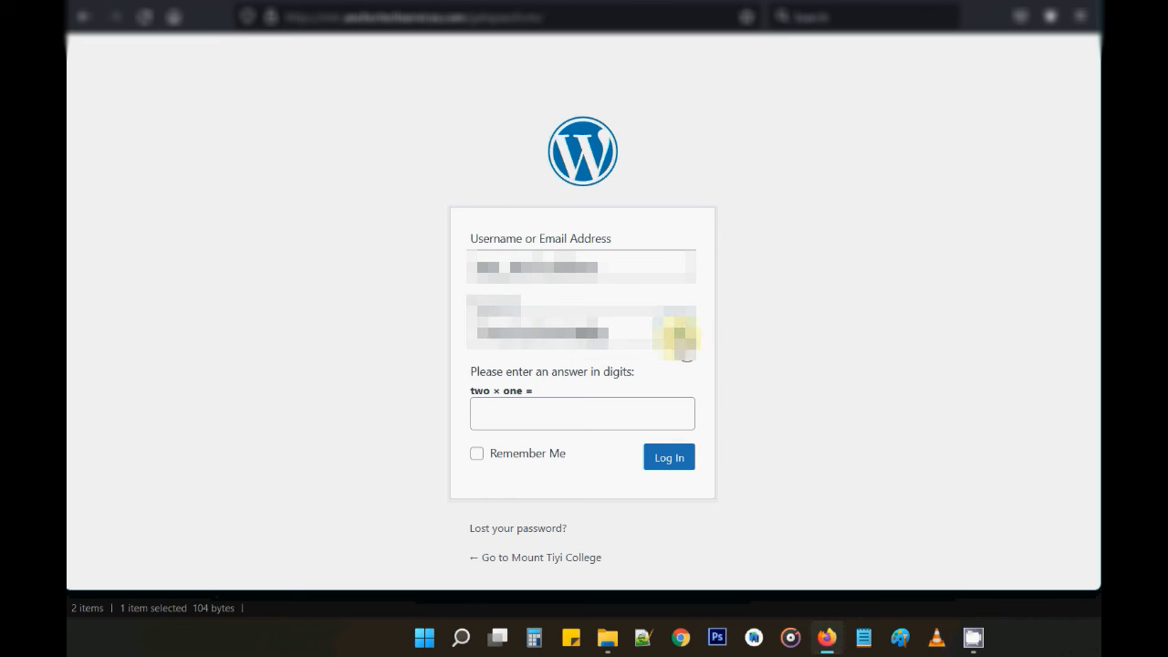
pyautogui.click(612, 407)
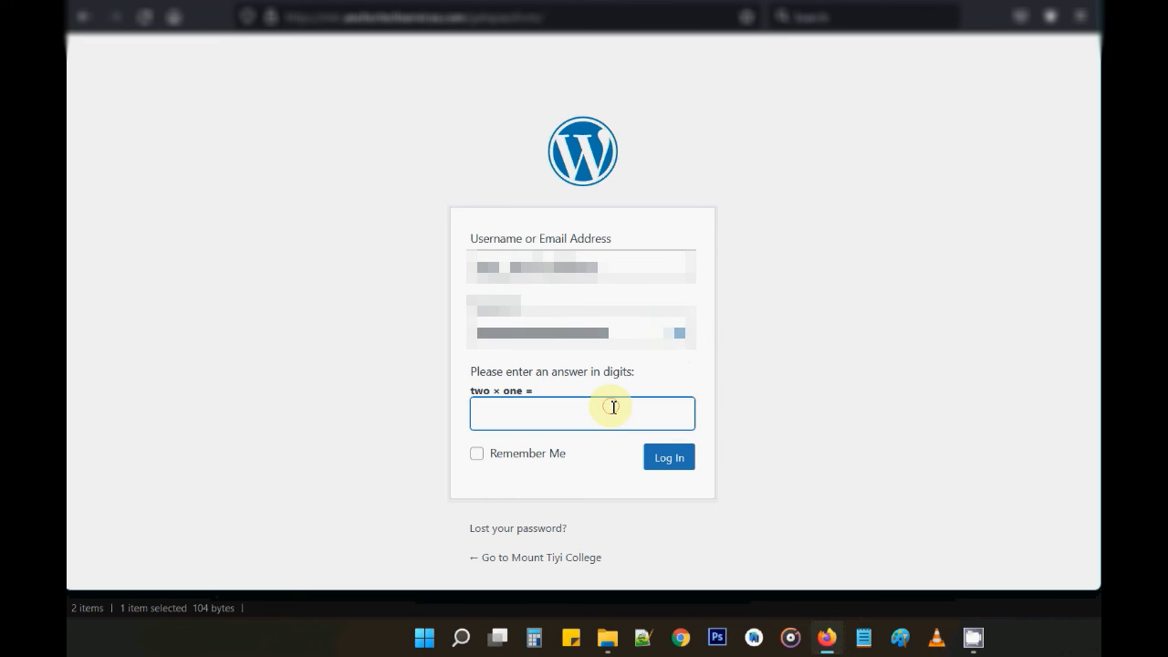
pyautogui.write('2')
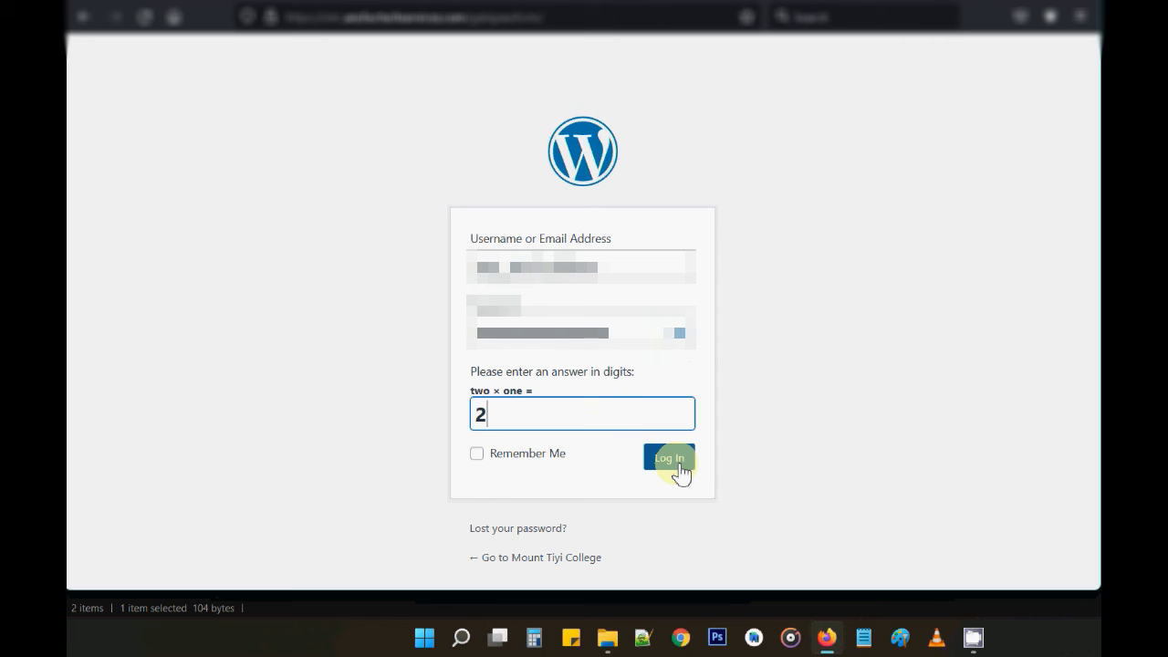
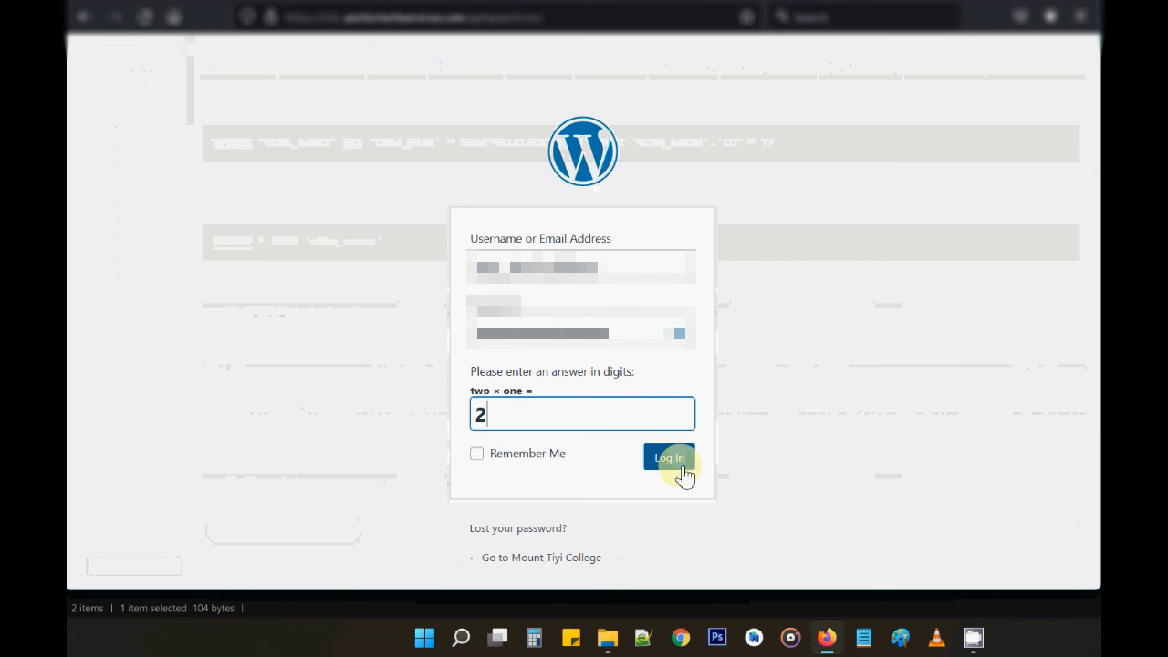
pyautogui.click(683, 469)
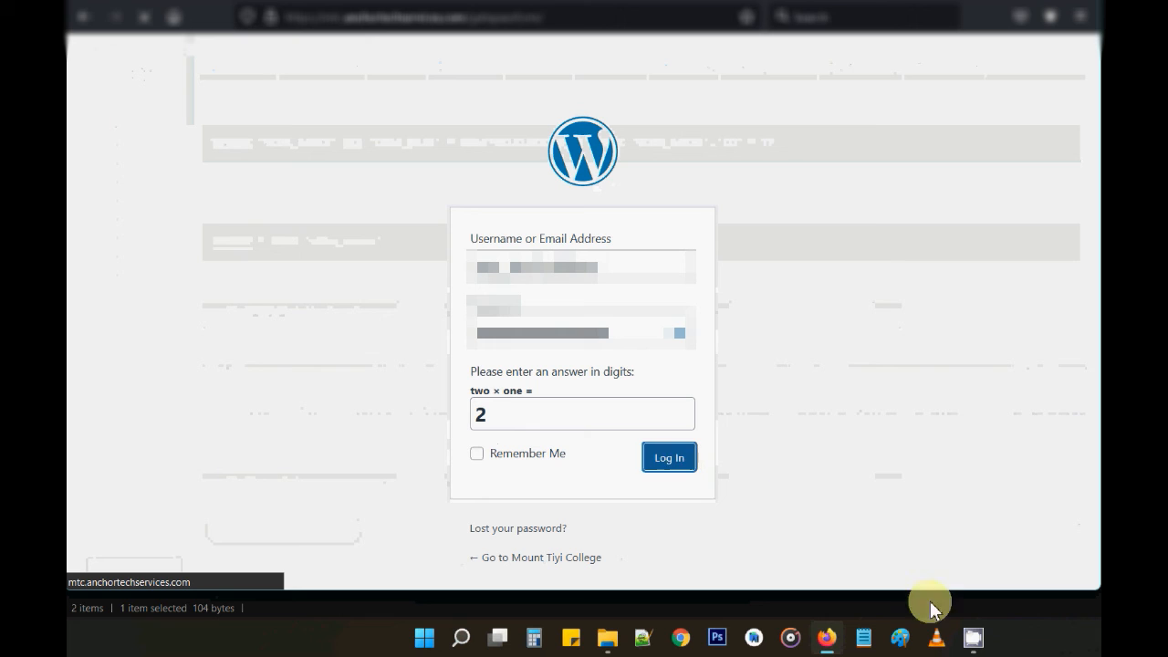
pyautogui.moveTo(972, 643)
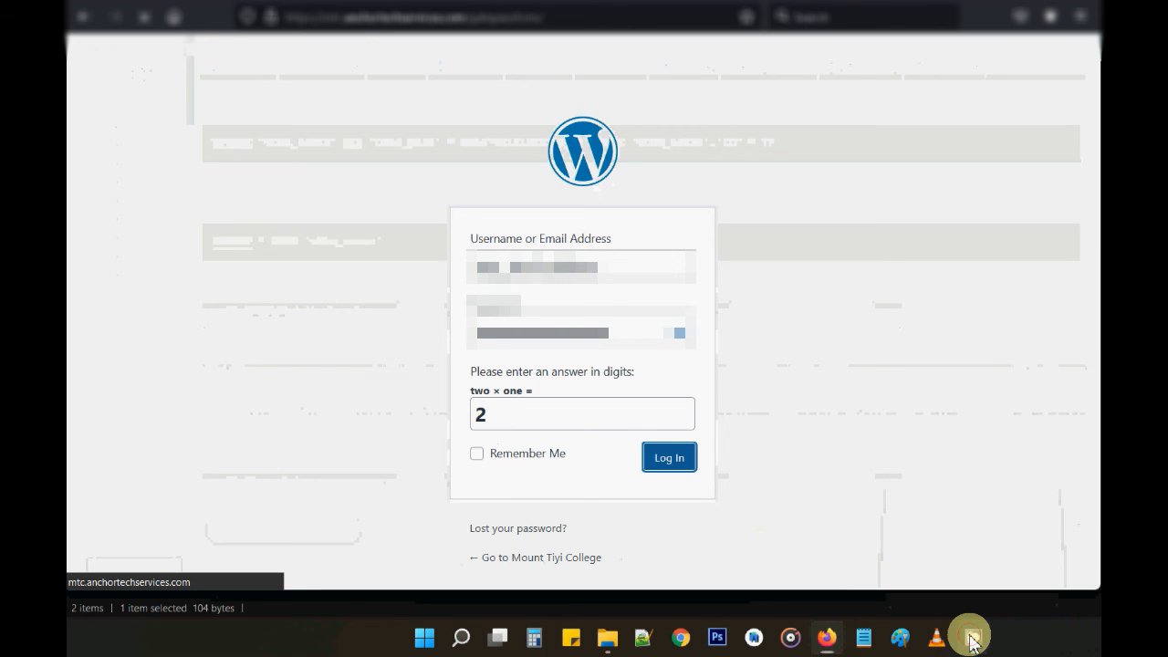
pyautogui.click(973, 643)
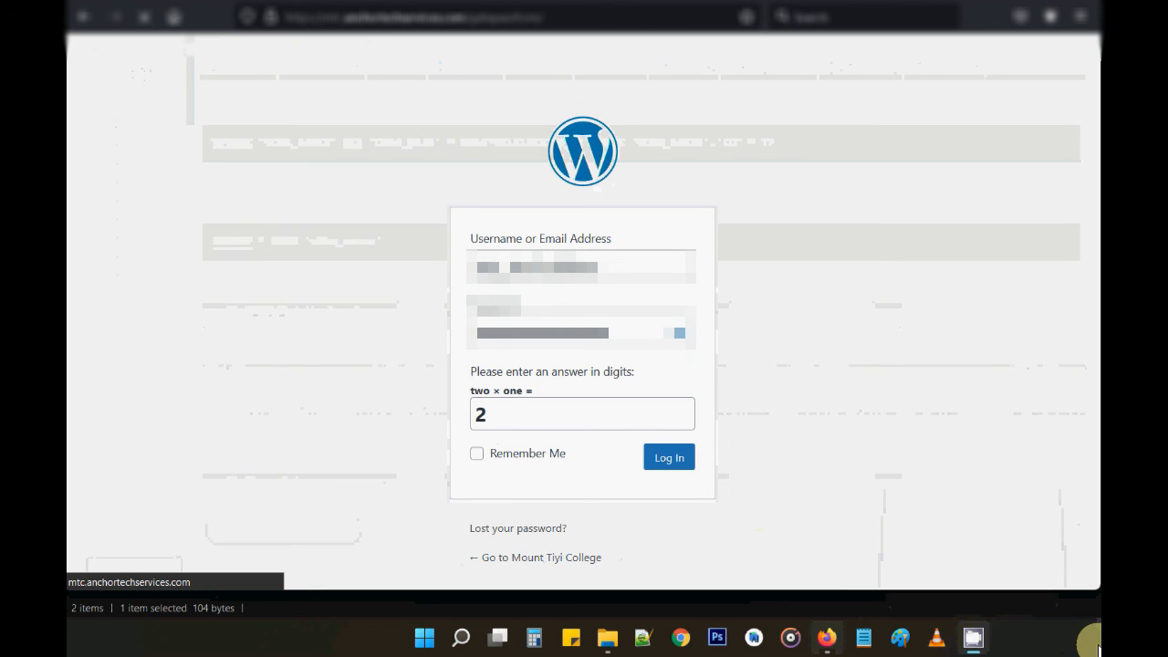